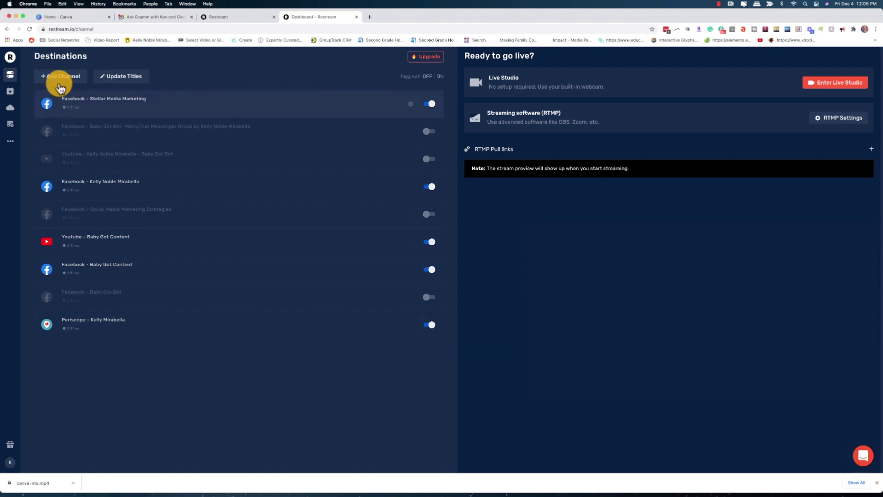
- Browse the add-channel picker, then close it without adding a new channel
click(61, 82)
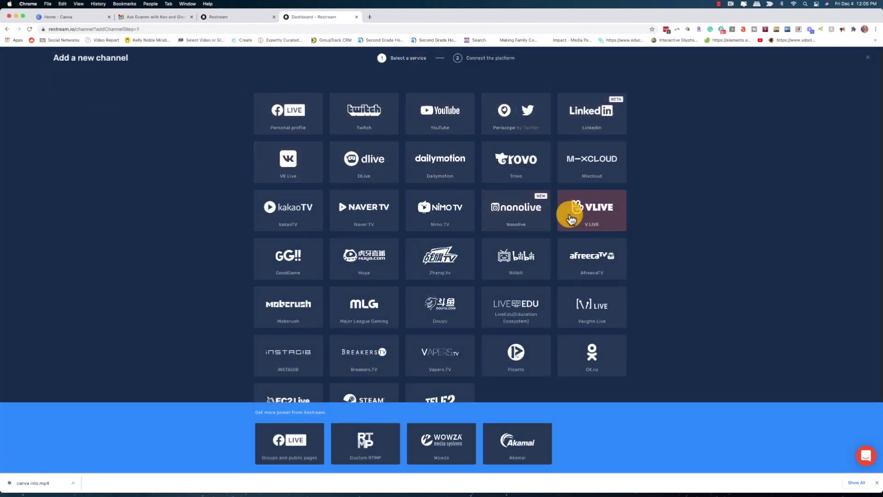
scroll(468, 351, down, 2)
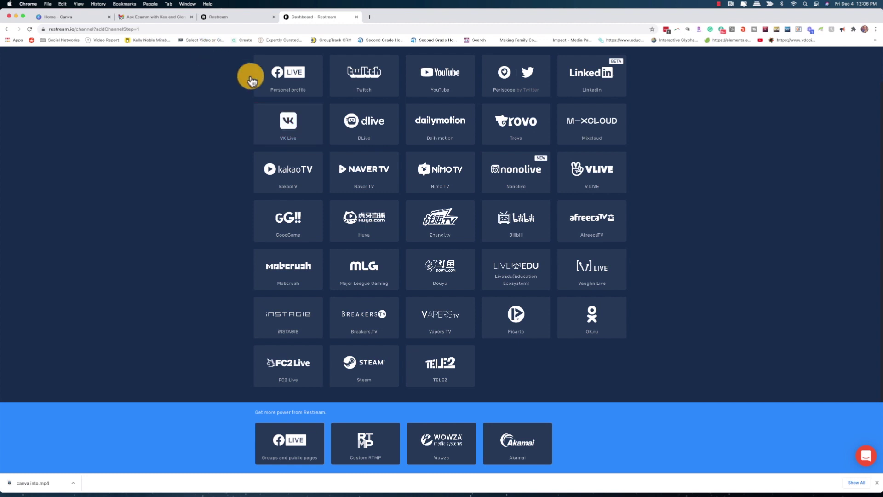
scroll(752, 102, up, 2)
click(7, 29)
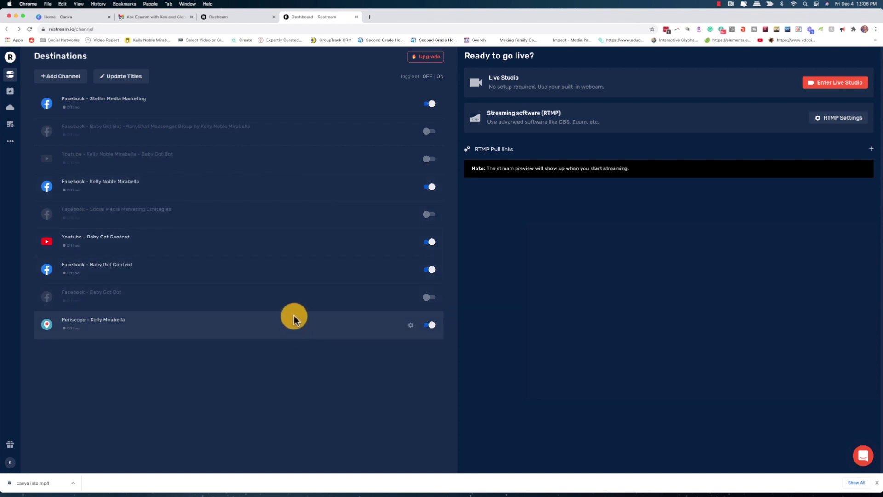
- Enable Facebook, ManyChat Messenger Group, Baby Got Bot YouTube, Social Media Marketing Strategies and Stellar Media Marketing destinations
click(431, 183)
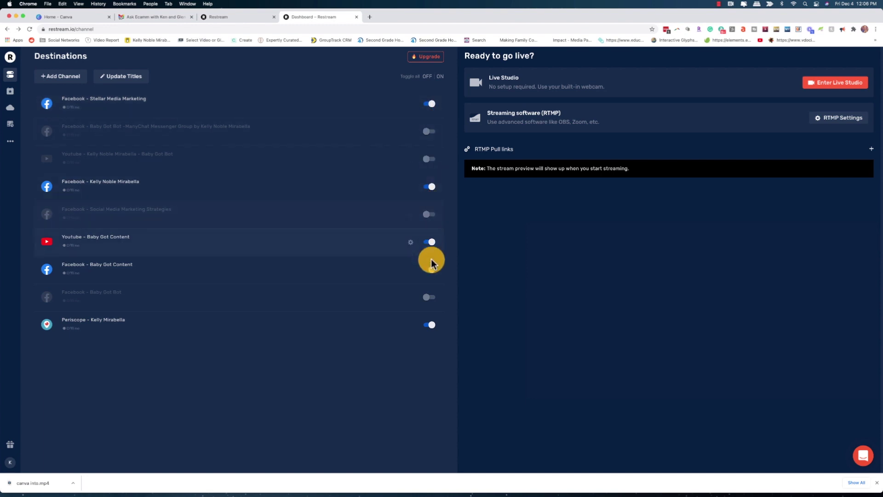
click(430, 132)
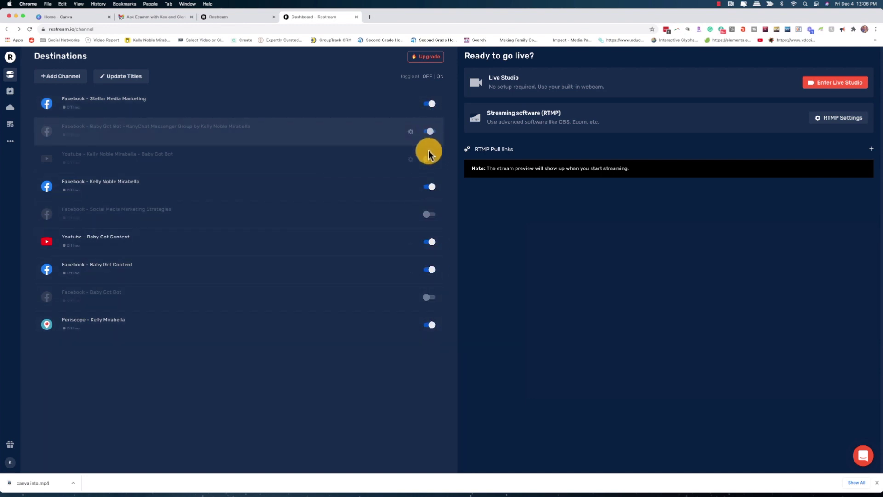
click(429, 159)
click(431, 214)
click(432, 298)
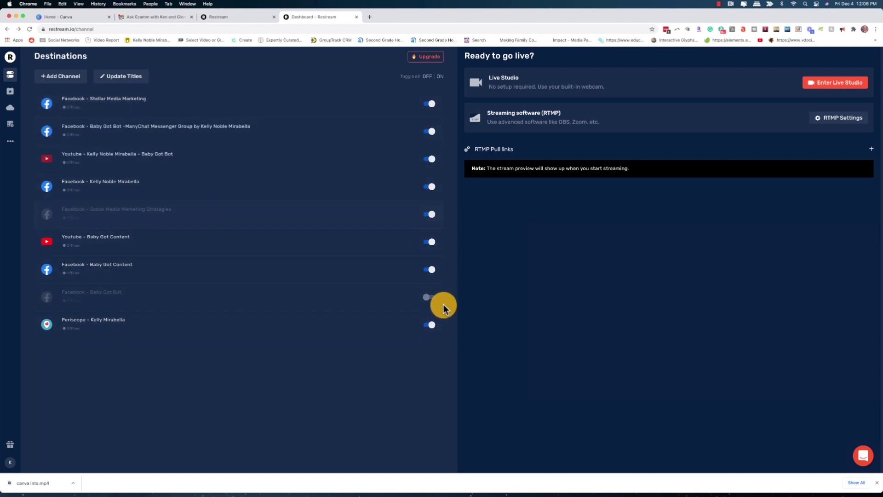
click(432, 105)
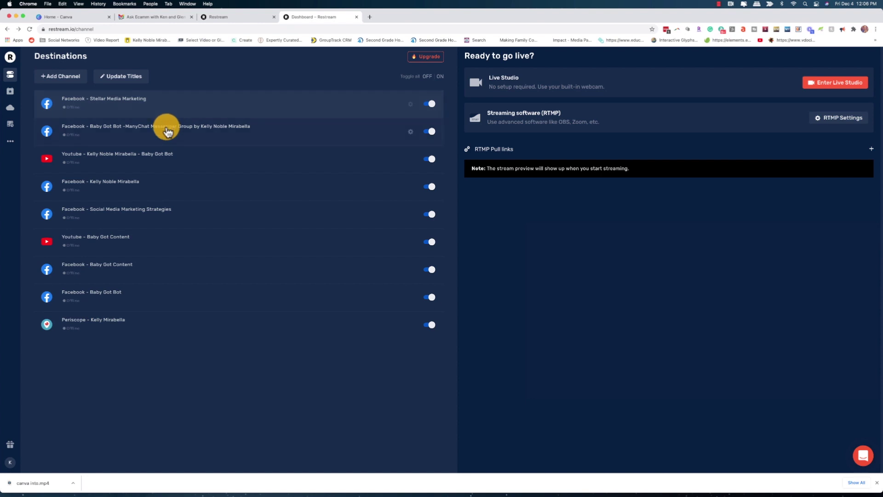
- Disable ManyChat Messenger Group, Baby Got Bot YouTube and Social Media Marketing Strategies, then go to Update Titles
click(428, 133)
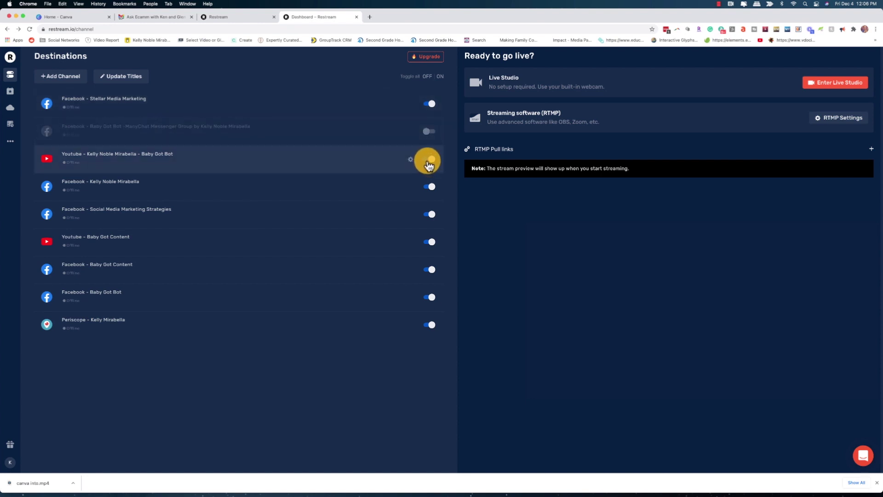
click(428, 161)
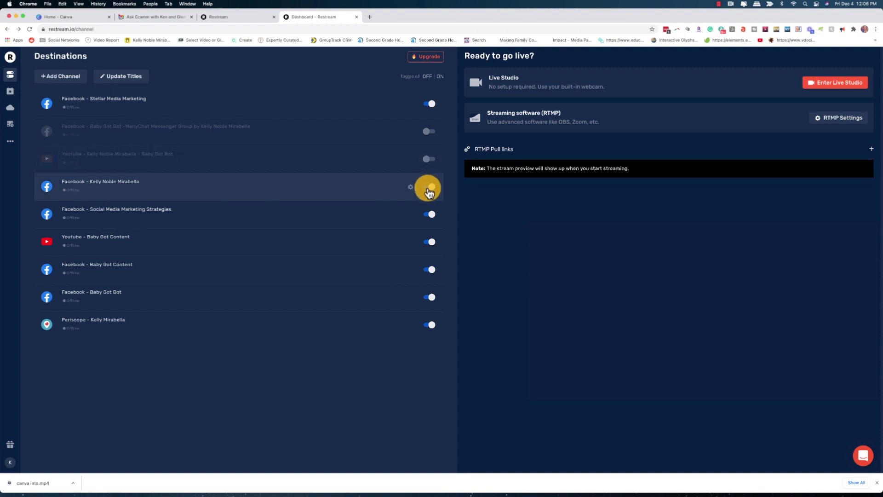
click(427, 216)
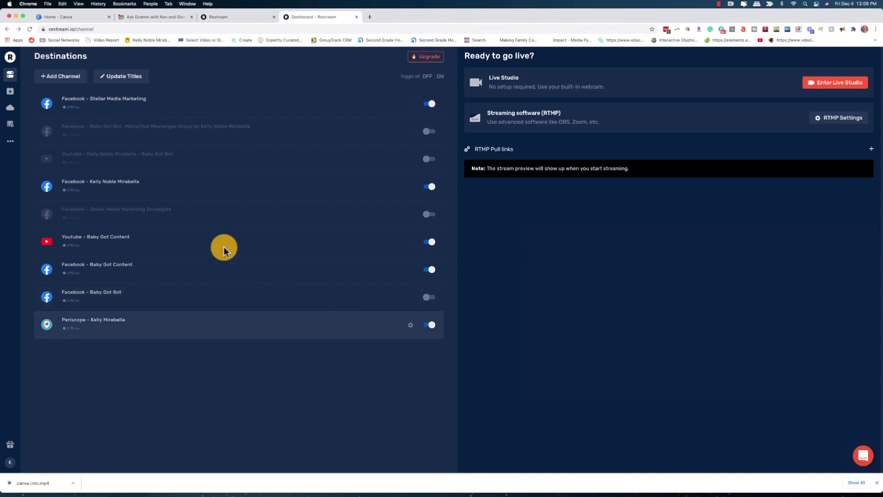
click(124, 78)
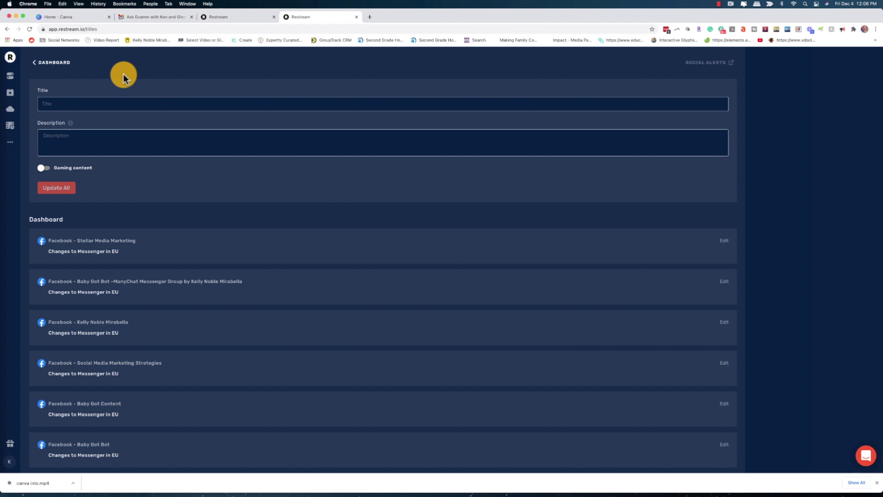
click(107, 104)
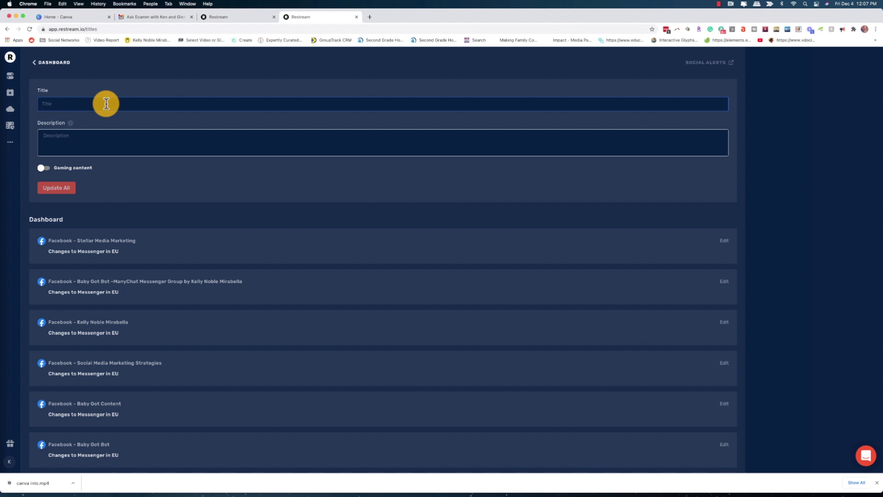
- On YouTube.com, run TubeBuddy Keyword Explorer on 'Live streaming with Ecamm and Restream'
click(370, 17)
text(You)
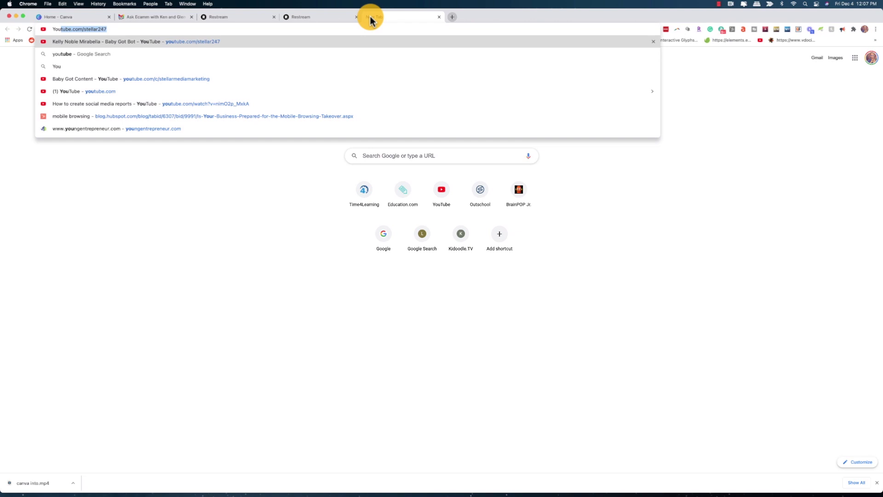
text(tube.com)
key(Return)
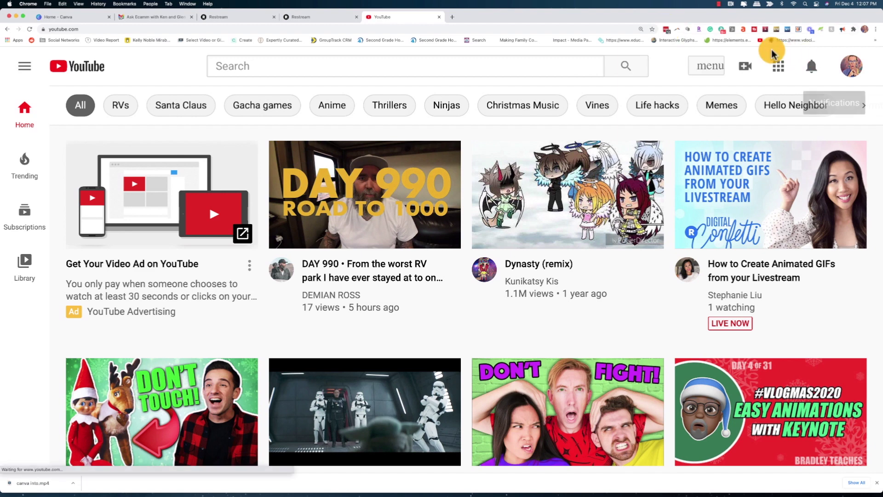
click(701, 69)
click(163, 146)
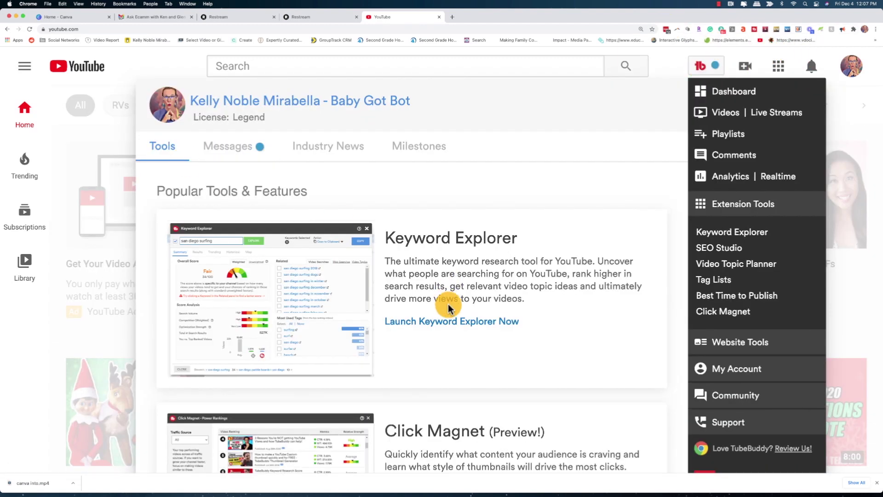
click(452, 321)
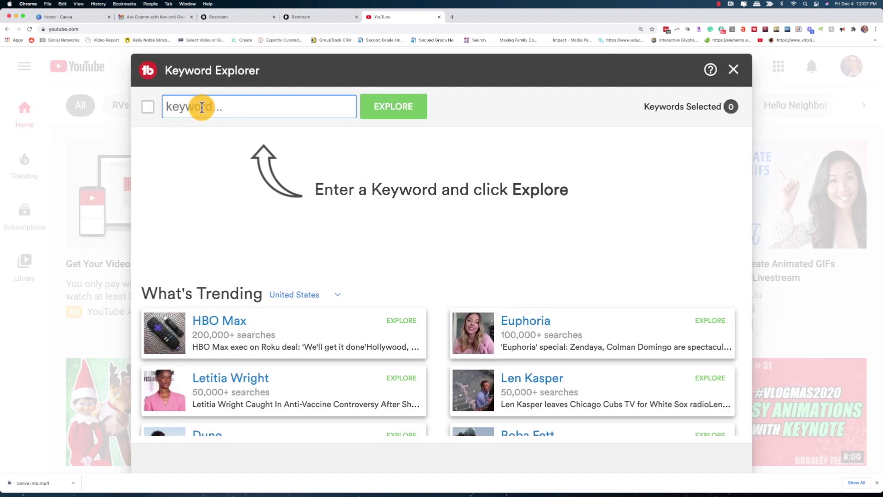
text(Live streaming with Ecamm and Restream)
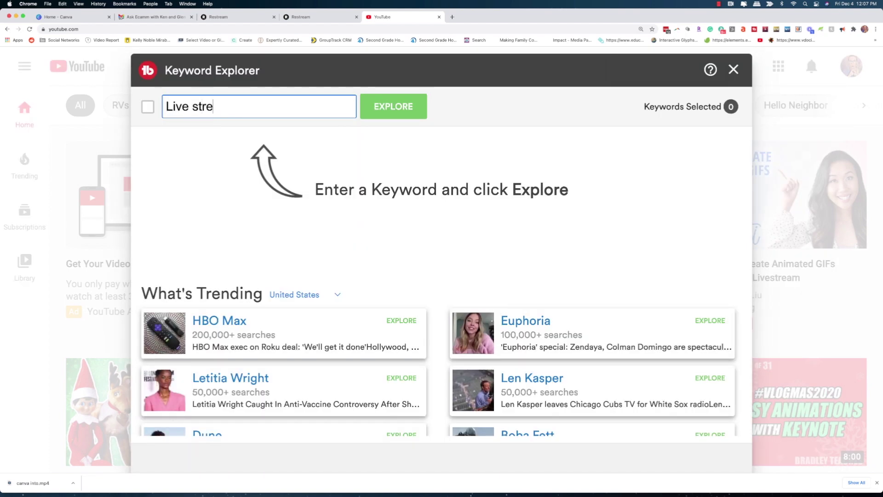
key(Return)
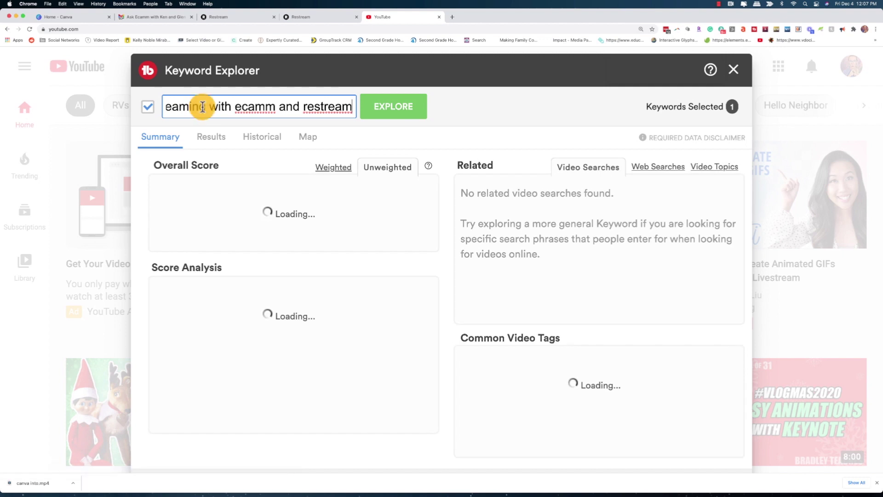
- Compare the weighted and unweighted scores, then rerun the keyword using 'broadcasting'
click(337, 168)
click(391, 168)
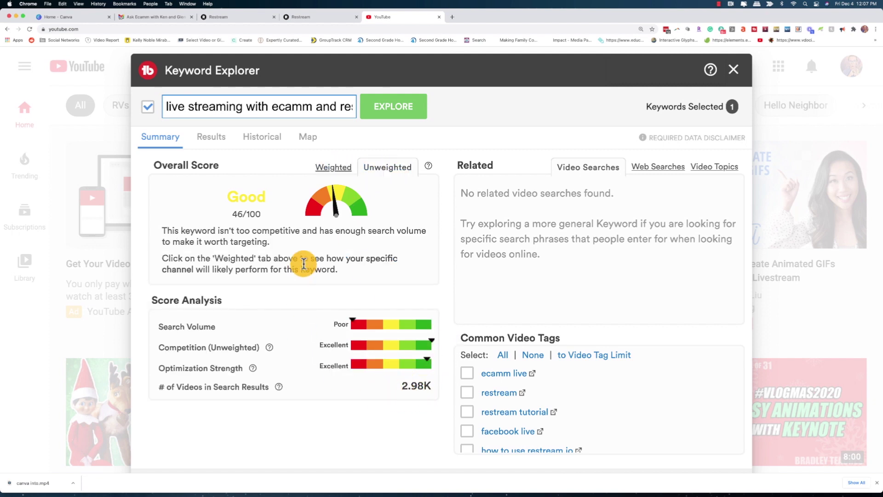
click(193, 108)
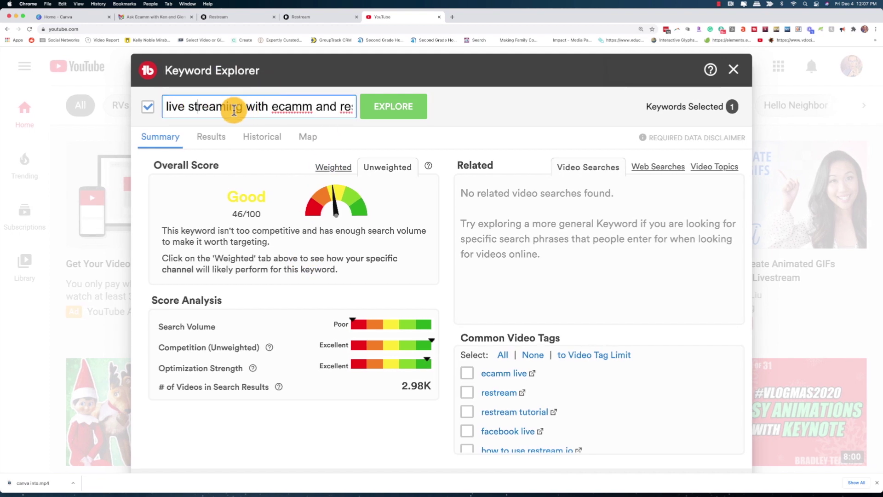
text(broadcasting)
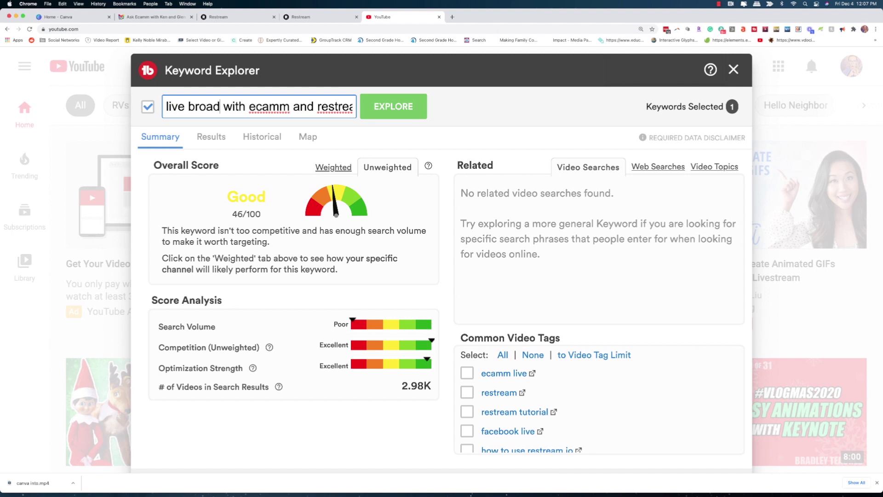
key(Return)
- Replace 'multi-streaming' with 'live streaming' in the keyword and rerun the research
click(215, 109)
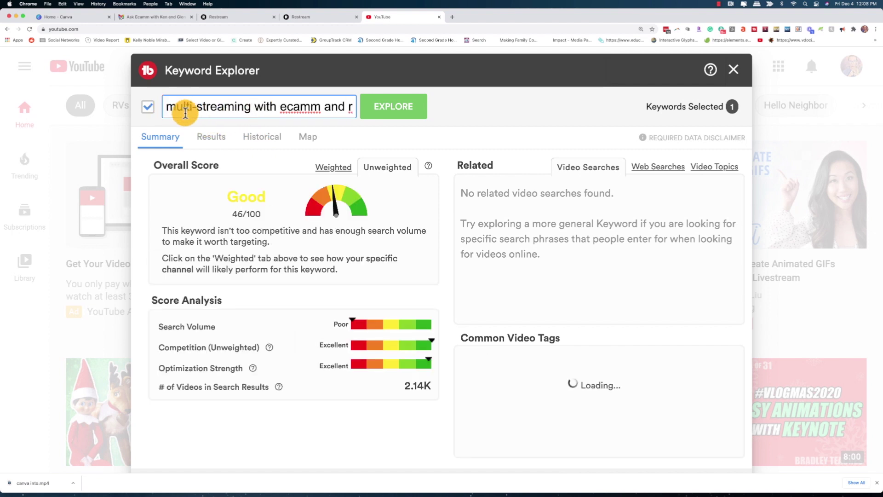
drag(251, 107, 143, 112)
text(live streaming)
key(Return)
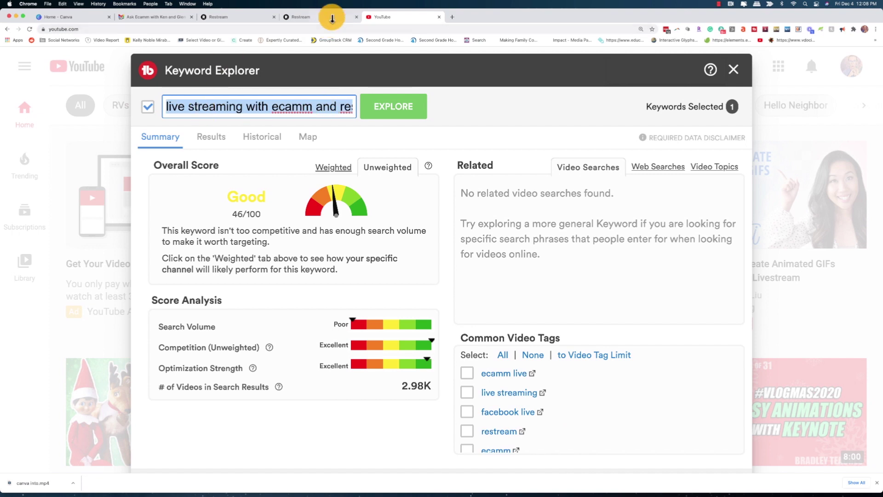
- Paste 'Live streaming with ecamm and restream' as the stream title on the Restream titles page
click(309, 17)
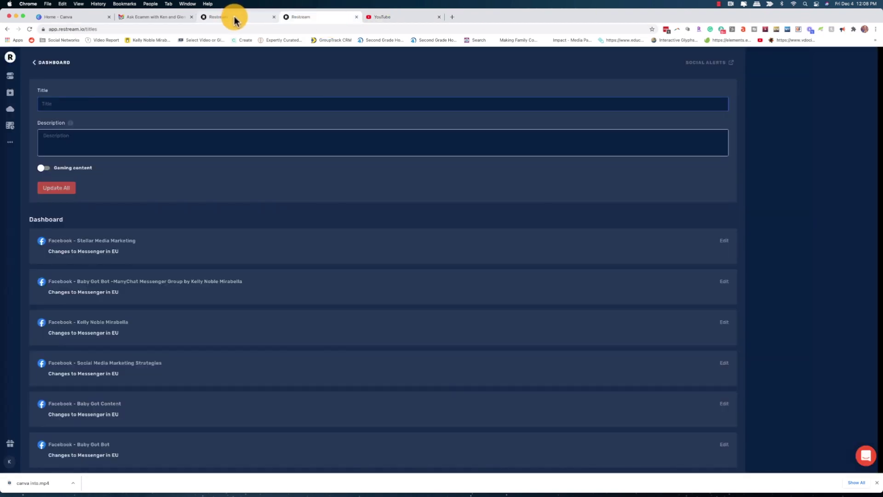
click(146, 109)
text(live streaming with ecamm and restream)
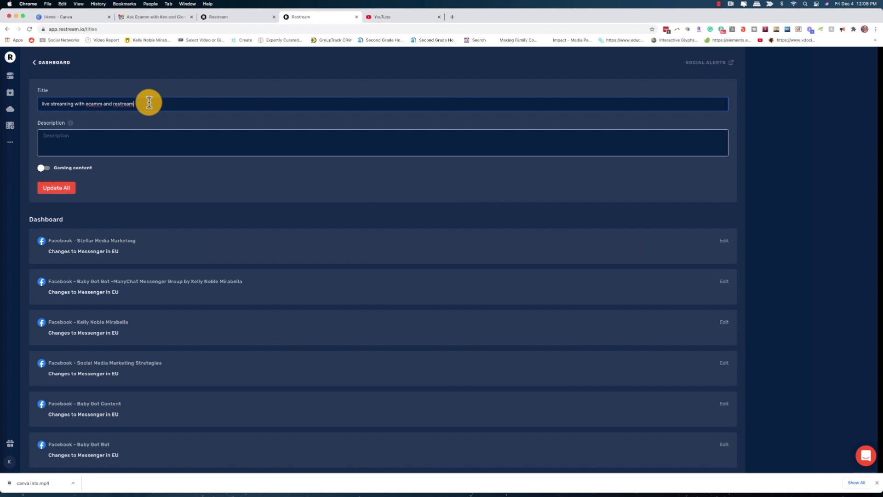
click(43, 104)
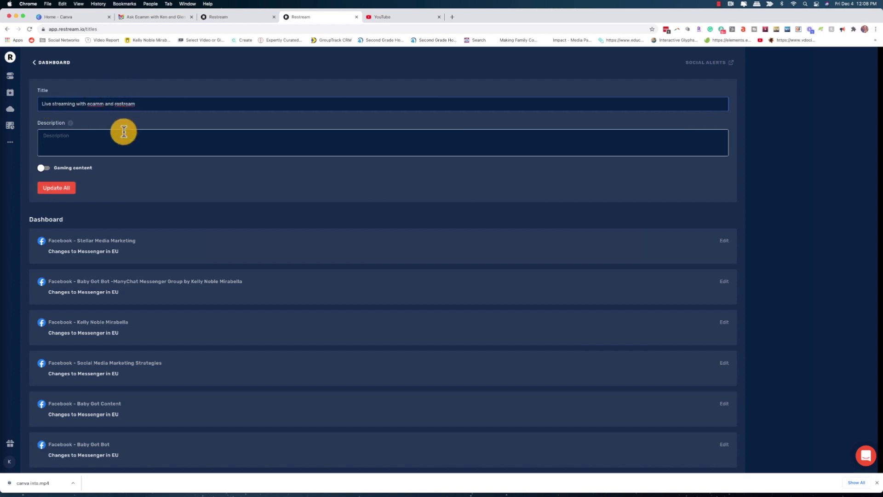
- Paste the multi-streaming description from Notes and apply it to all destinations with Update All
click(108, 137)
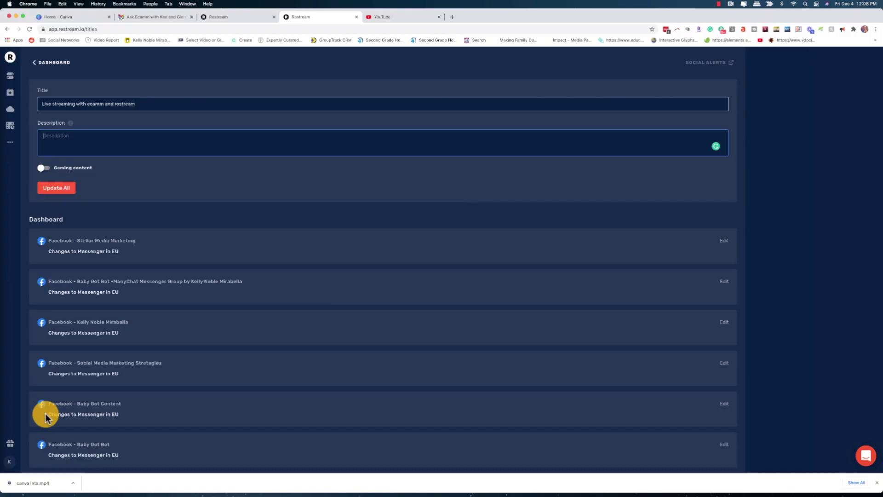
mouse_move(198, 483)
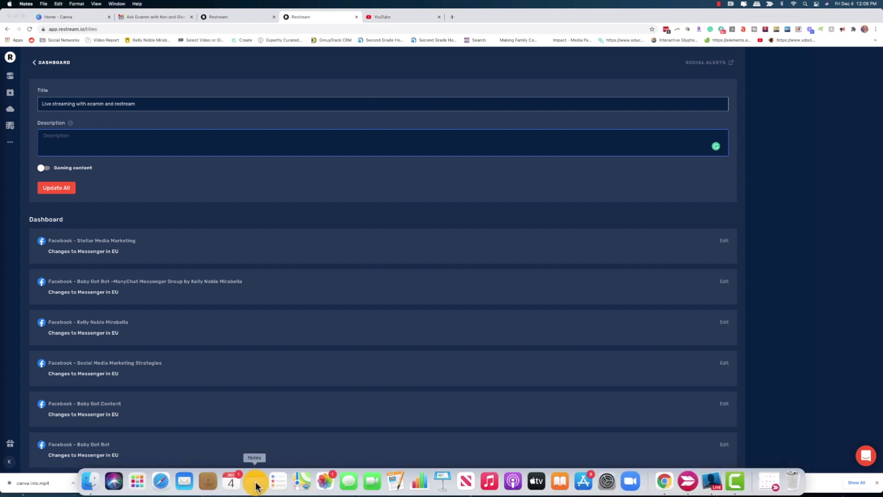
click(254, 481)
click(323, 136)
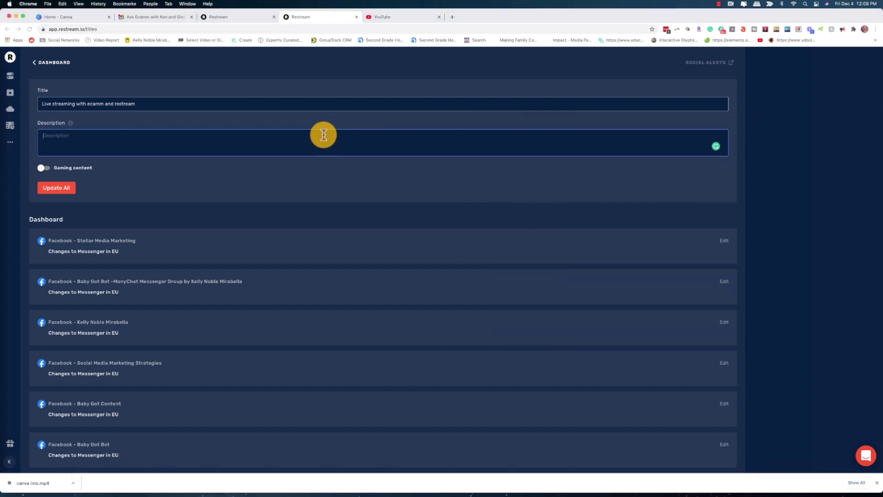
text(Learn how to multi steam to multiple destinations and platforms using the awesome power of Ecamm and Restream.io.)
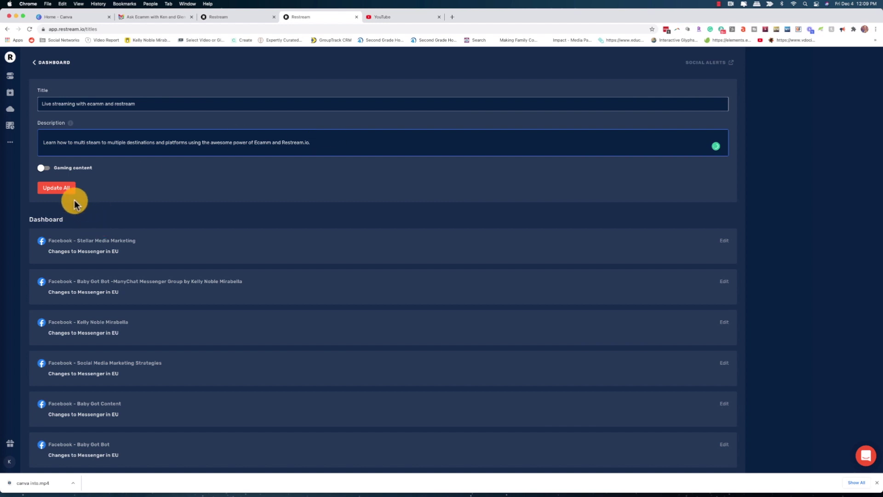
click(64, 190)
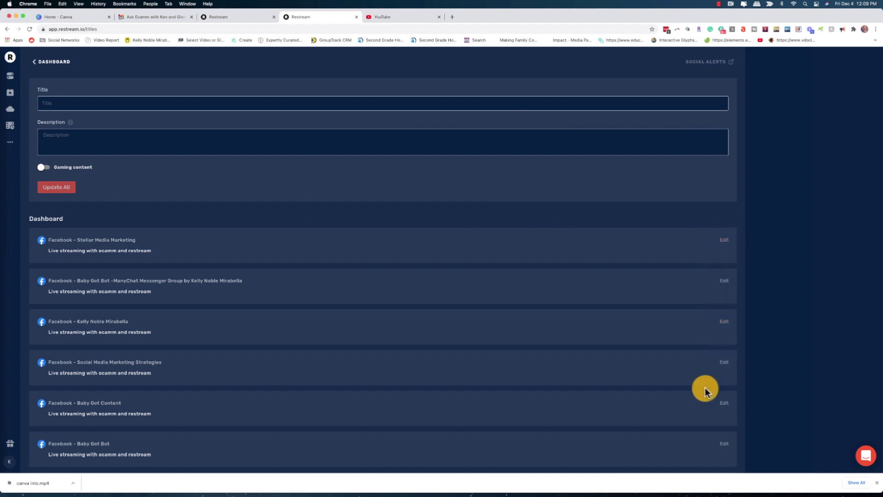
- Add a blank line at the end of the description note in Notes
mouse_move(325, 489)
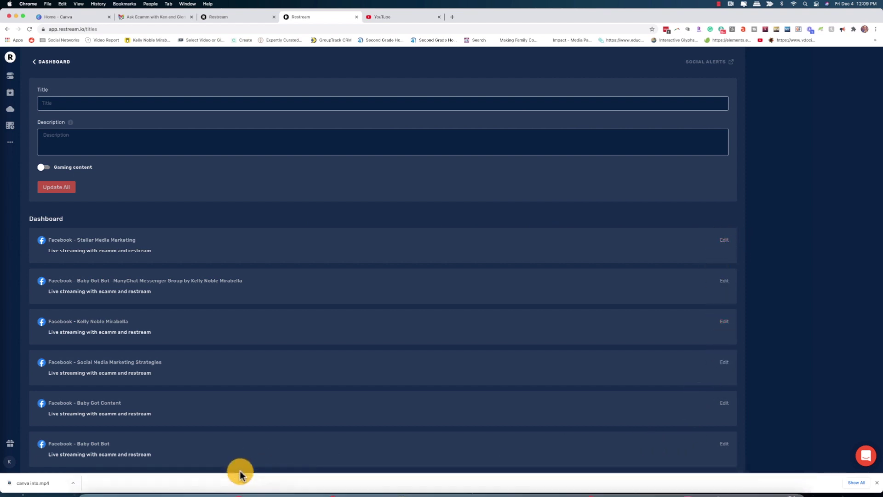
click(254, 484)
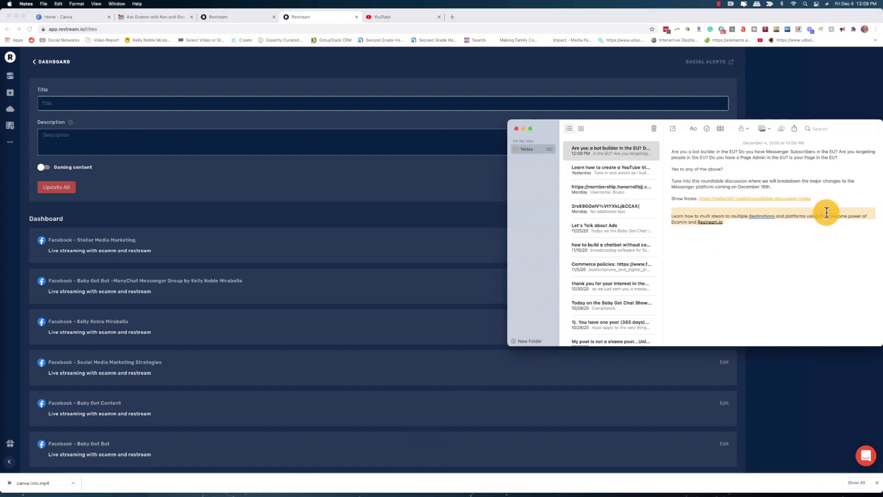
click(750, 223)
key(Return)
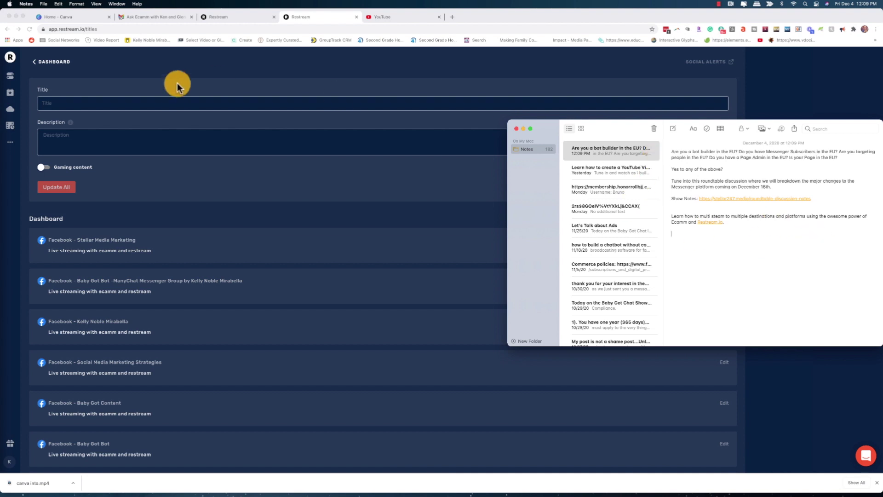
- Scroll the Restream destination list to confirm the new title, then show all windows
click(193, 138)
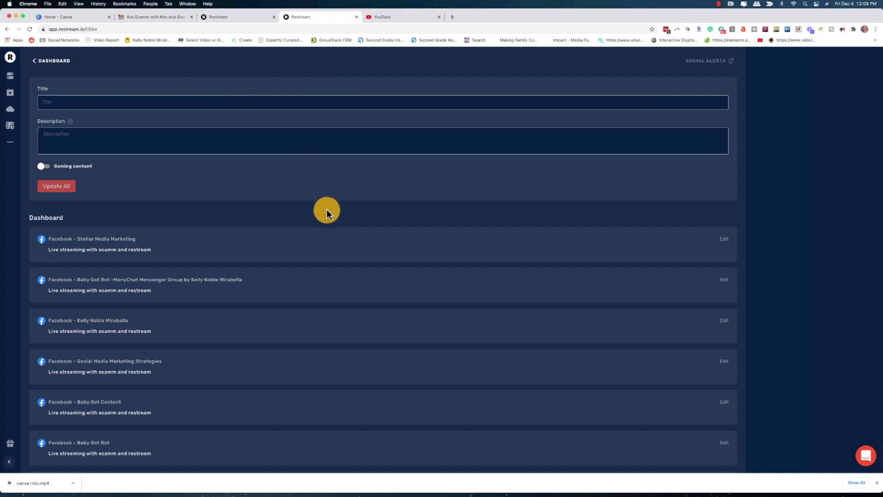
scroll(325, 209, down, 3)
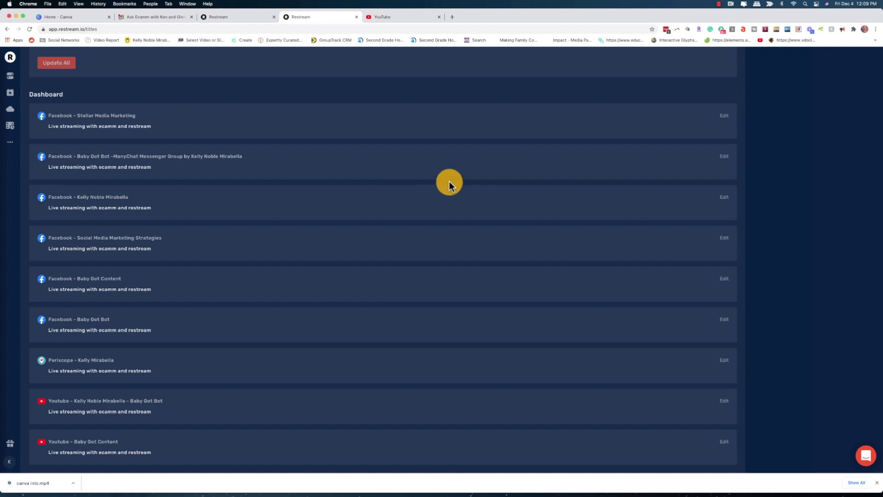
key(ctrl+Up)
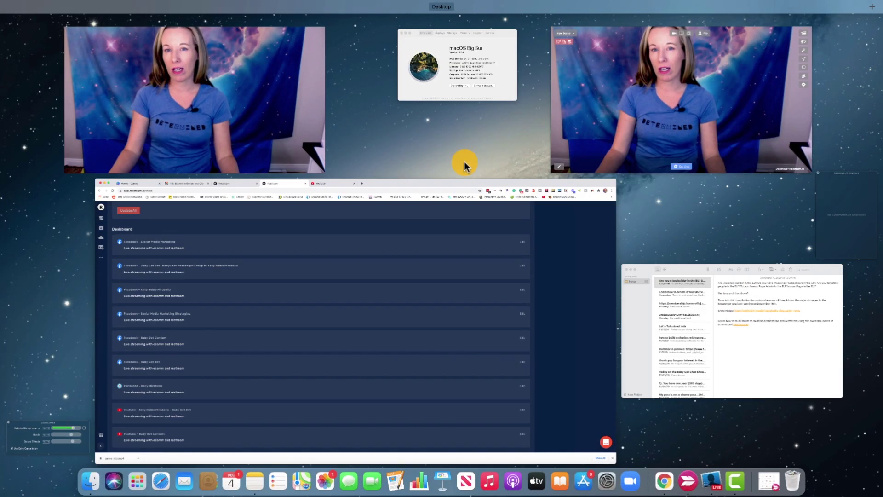
- Bring Ecamm Live forward with Chrome hidden, confirm the Restream.io destination, and click Go Live
click(737, 103)
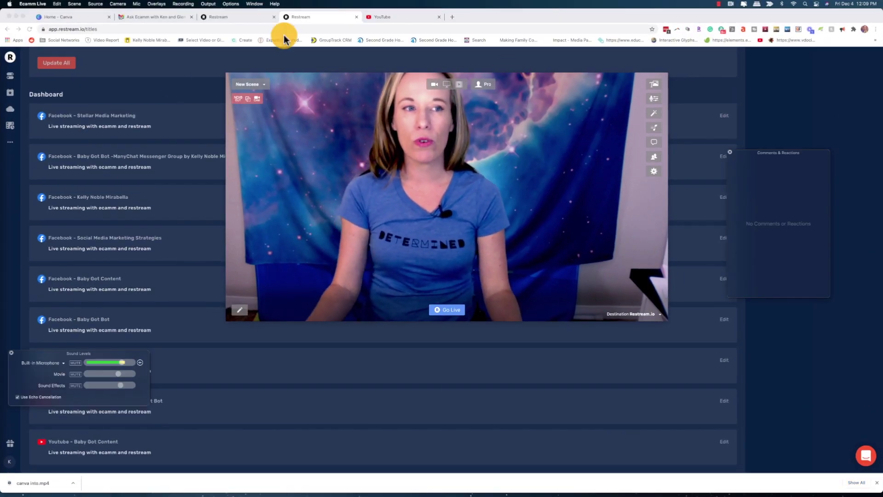
click(15, 17)
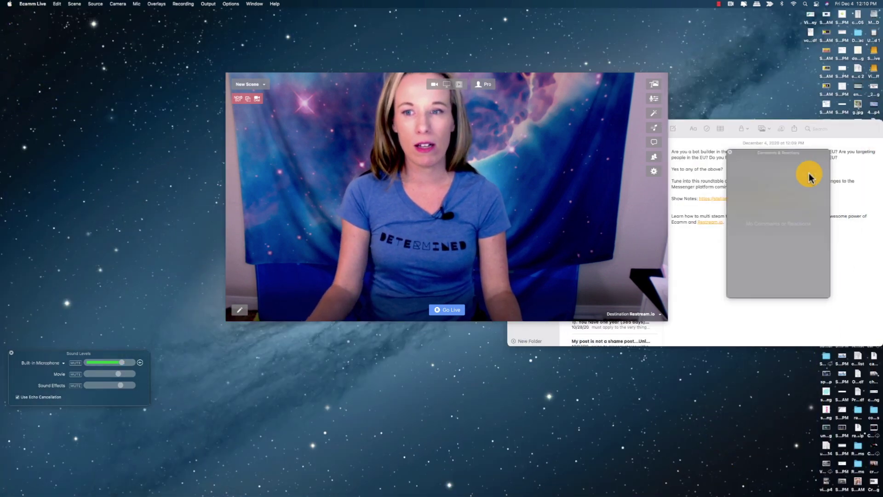
click(735, 129)
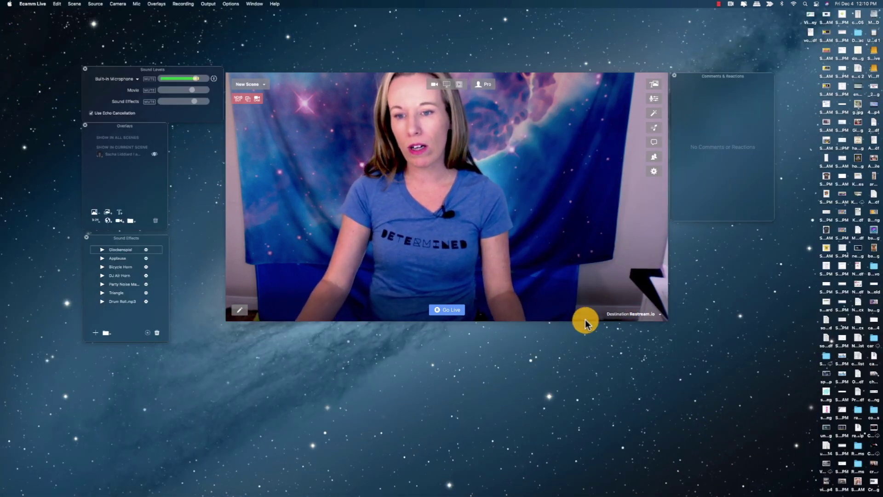
click(656, 314)
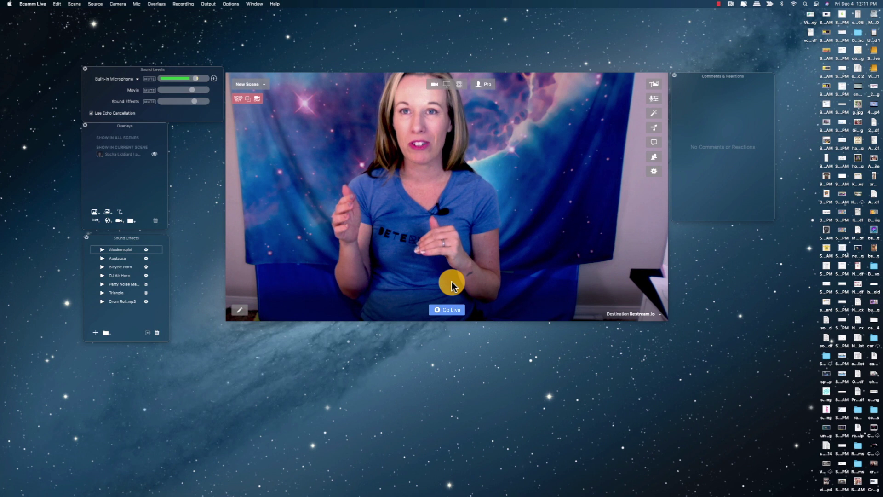
click(449, 311)
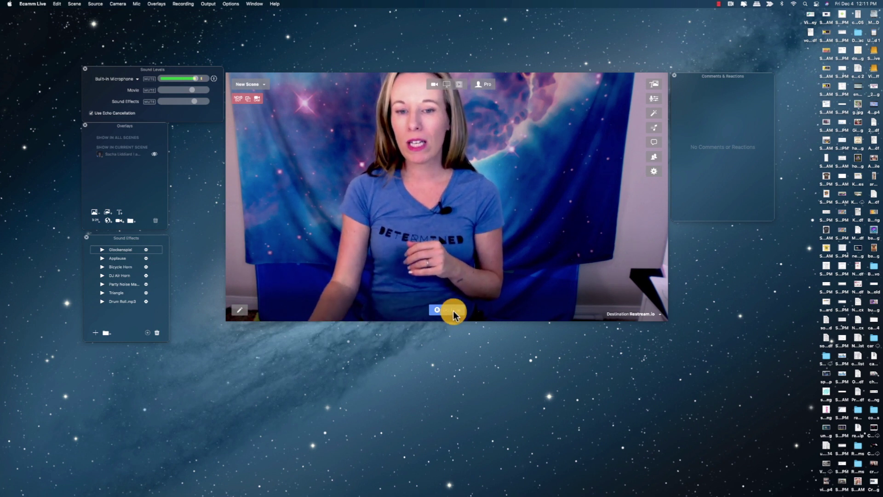